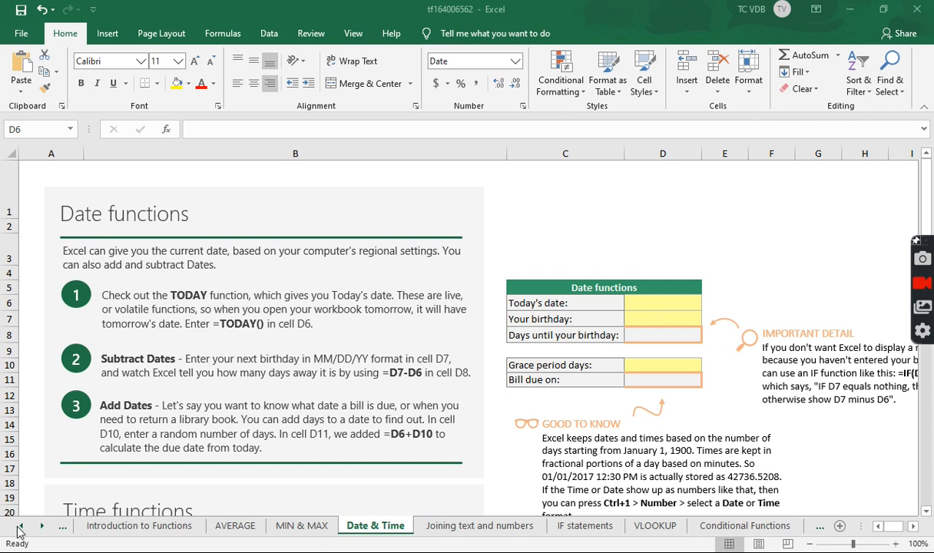
Enter the formula =TODAY() in cell D6, the Today's date field of the Date functions table
click(21, 527)
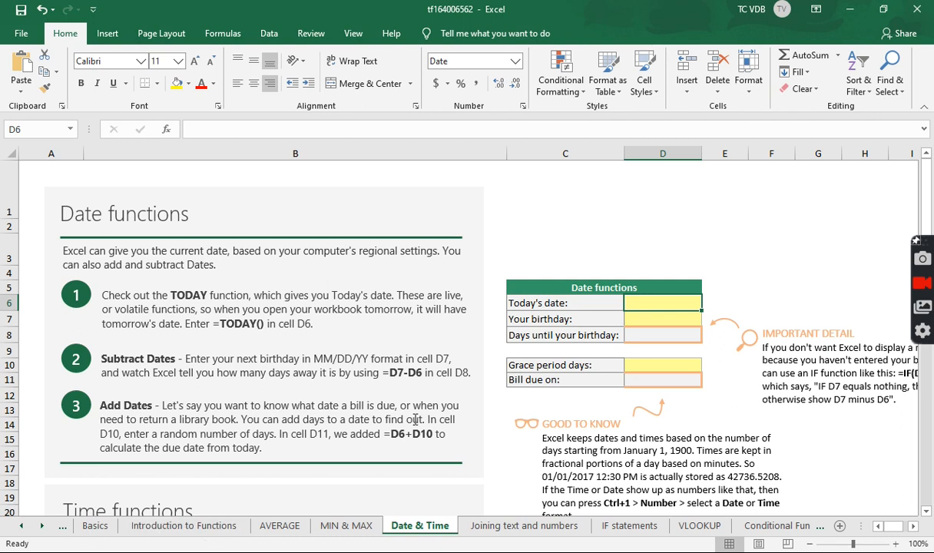
click(281, 527)
click(43, 526)
click(43, 526)
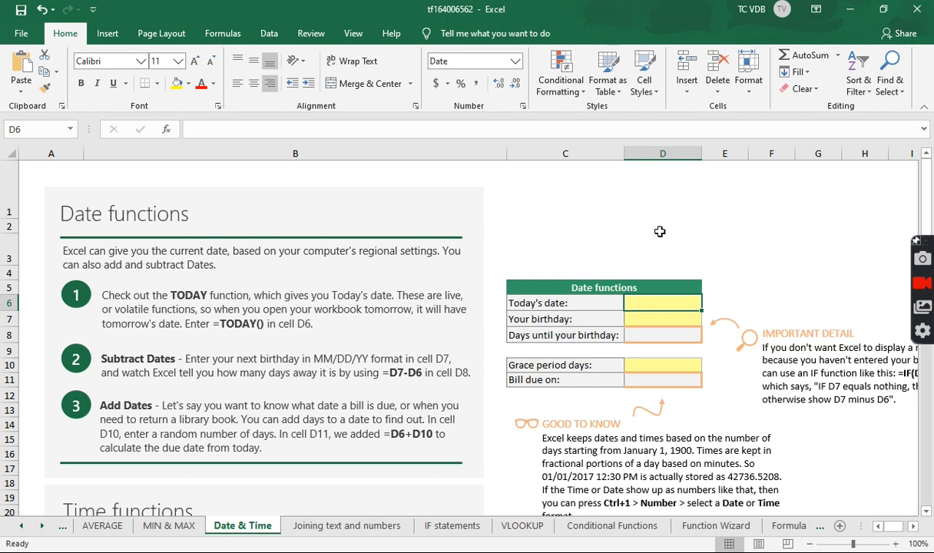
text(=today)
key(Tab)
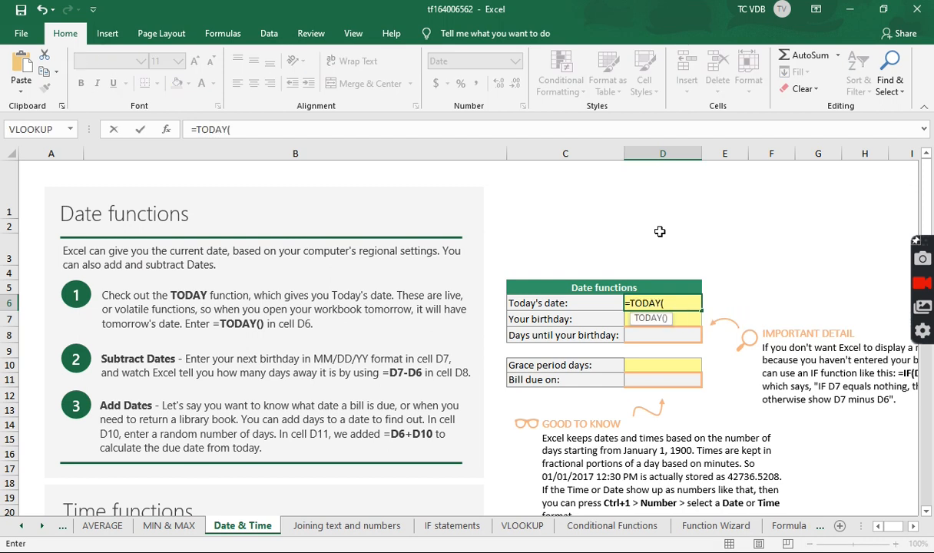
text())
key(Return)
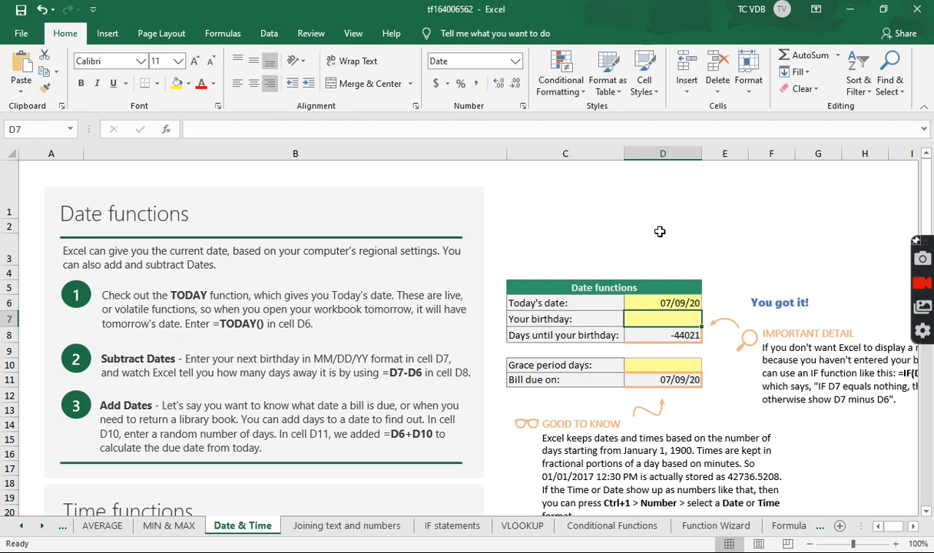
Replace the formula in cell D6 with the current date as a fixed value, 7/9/2020
key(Up)
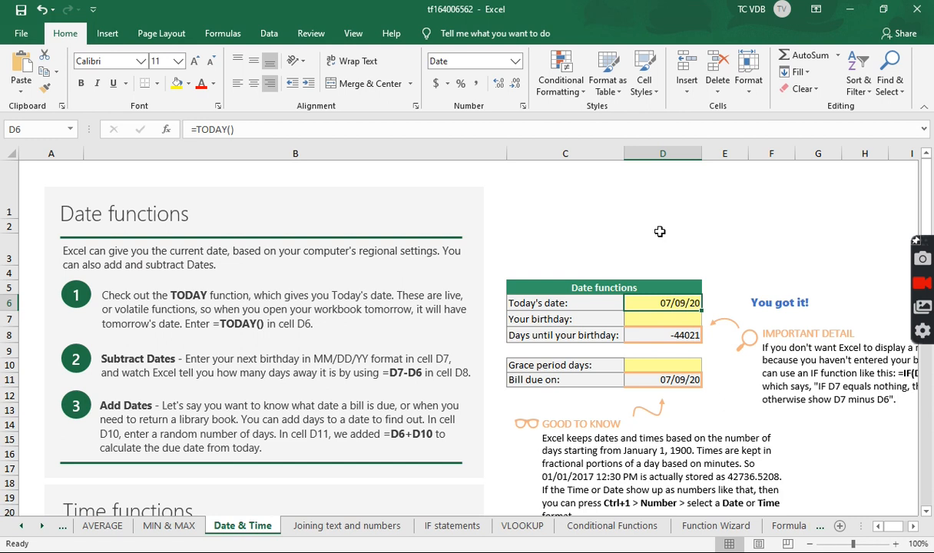
key(ctrl+semicolon)
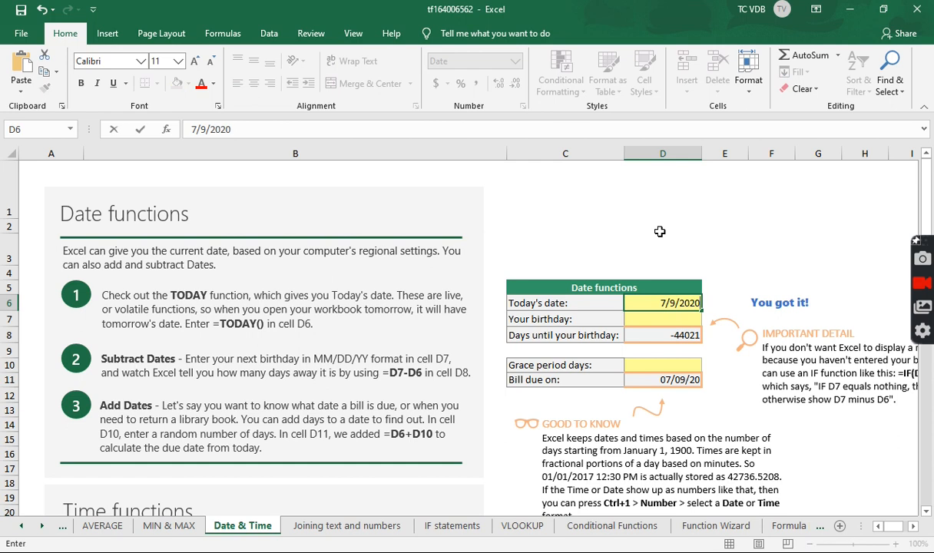
key(Return)
key(Up)
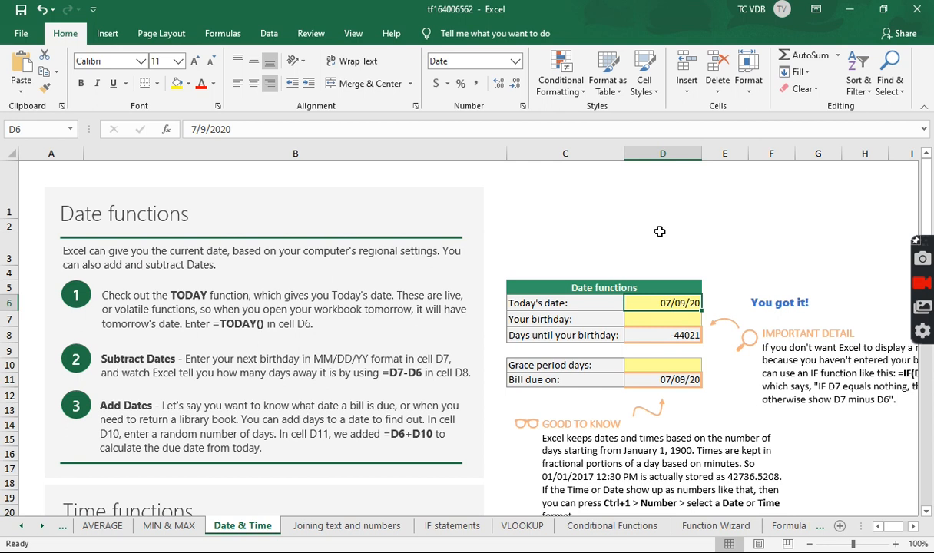
Make the date in cell D6 live again by entering =TODAY() over the fixed date
text(=today)
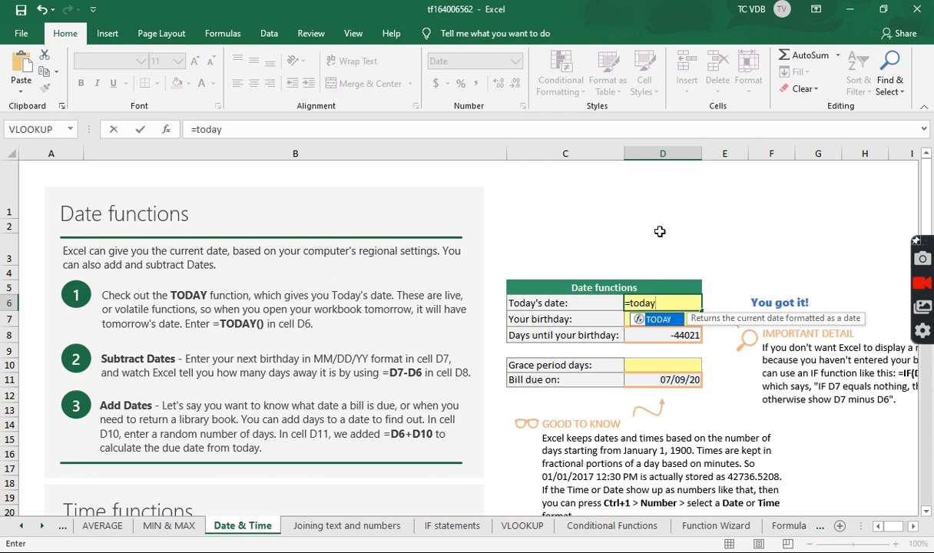
key(Tab)
text())
key(Return)
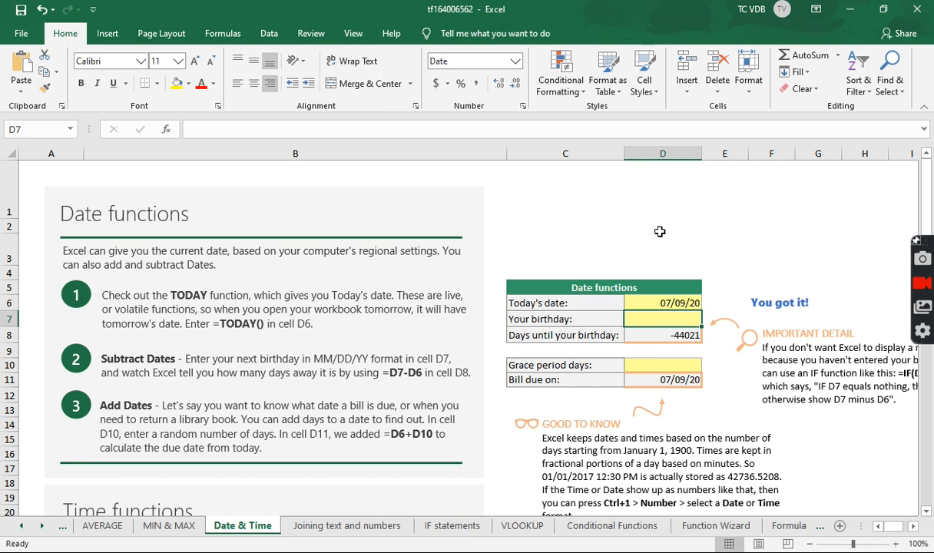
Enter the full date of birth, including the birth year, in cell D7 for Your birthday
text(8/9)
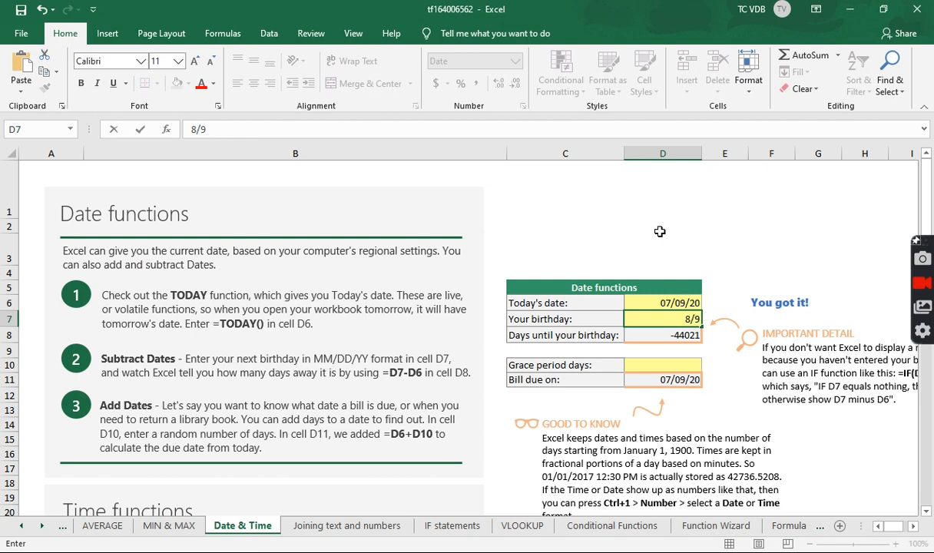
text(/1989)
key(Return)
key(Up)
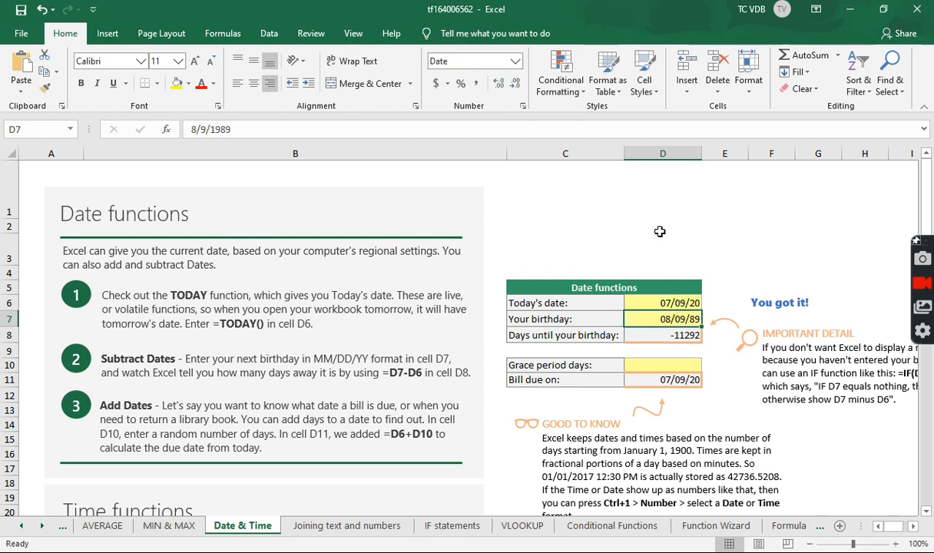
Inspect the days-until-birthday formula in cell D8 and read the Important Detail note about avoiding negative numbers
key(Down)
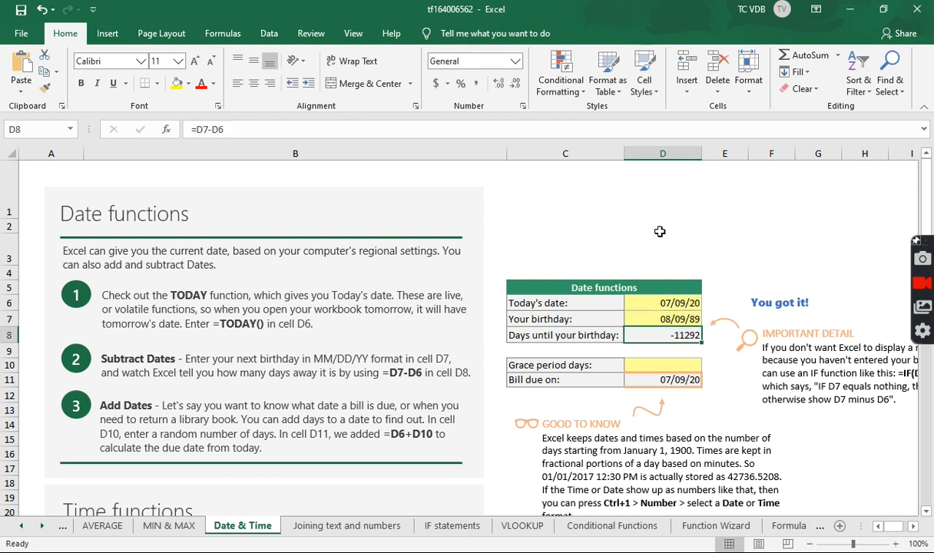
click(300, 126)
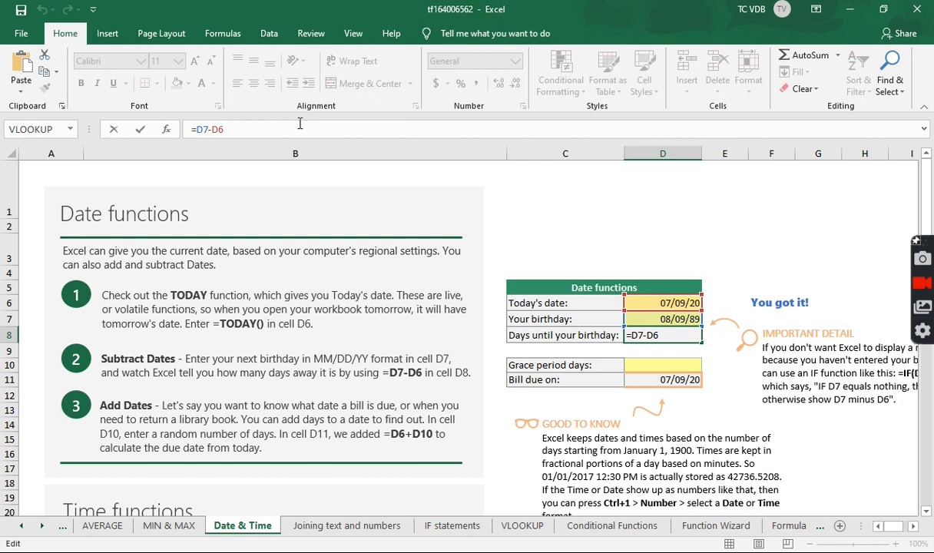
key(Return)
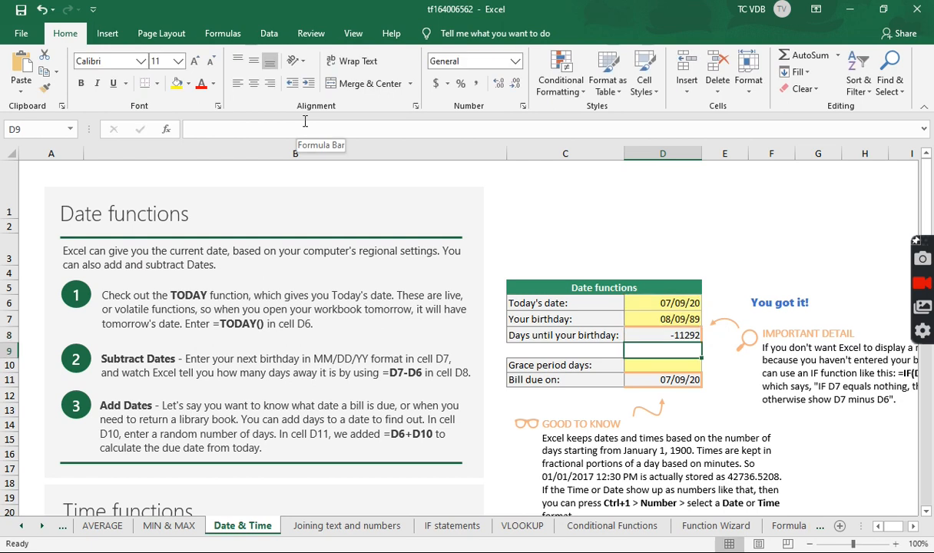
key(Up)
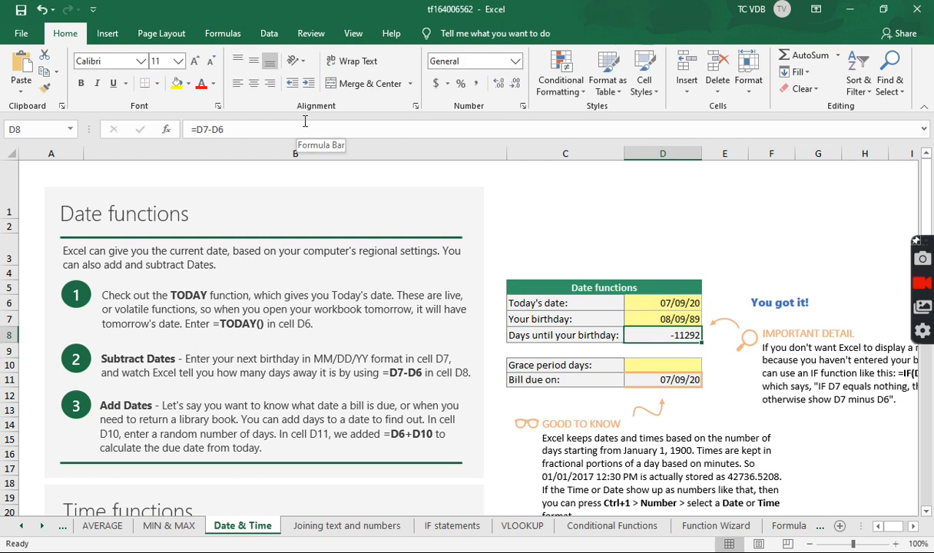
click(913, 527)
click(913, 527)
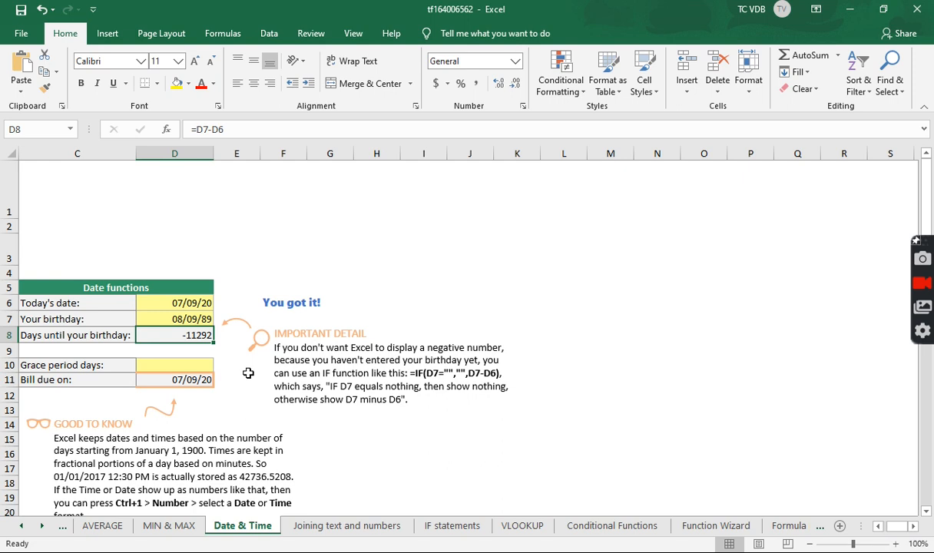
click(877, 528)
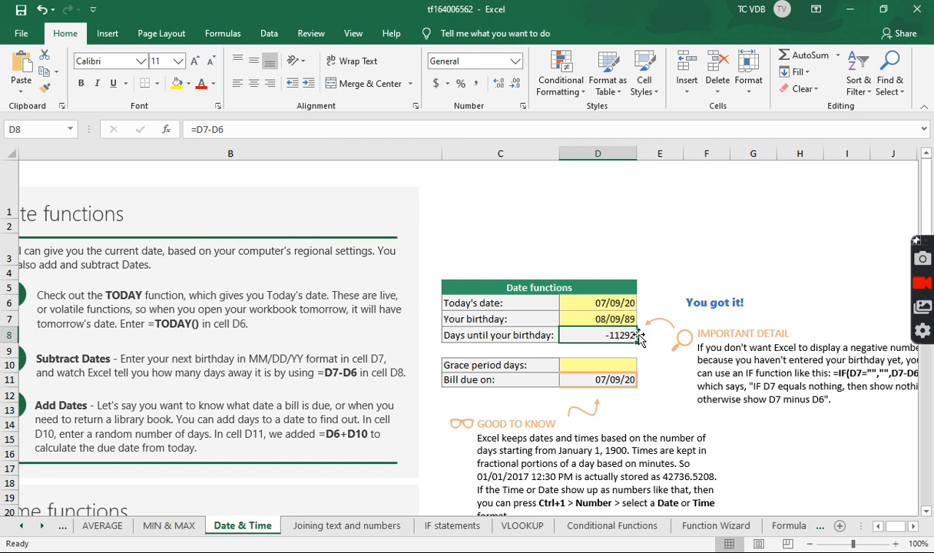
click(913, 528)
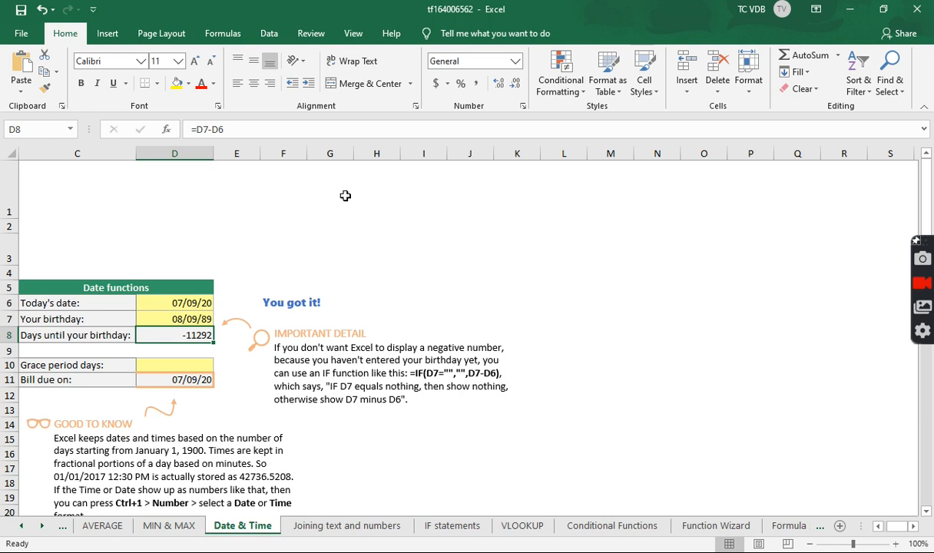
click(334, 130)
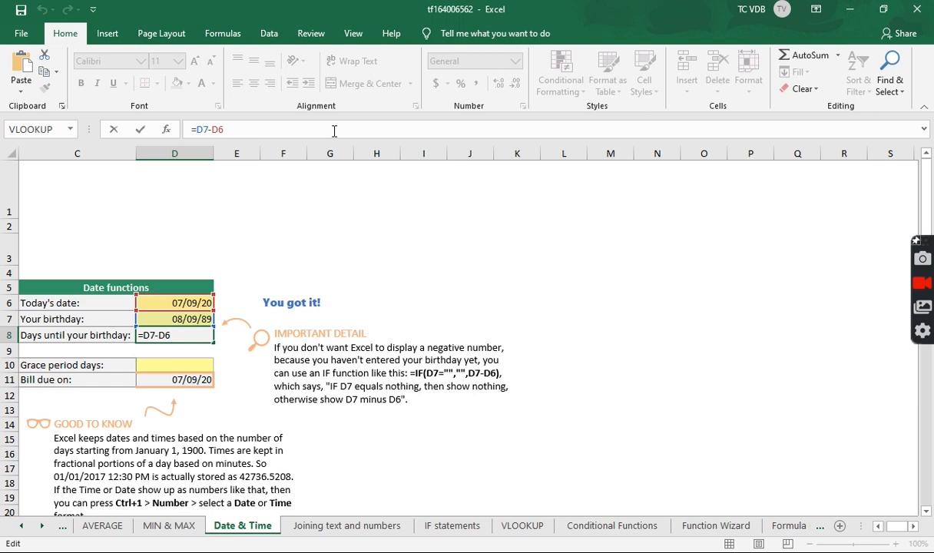
key(Return)
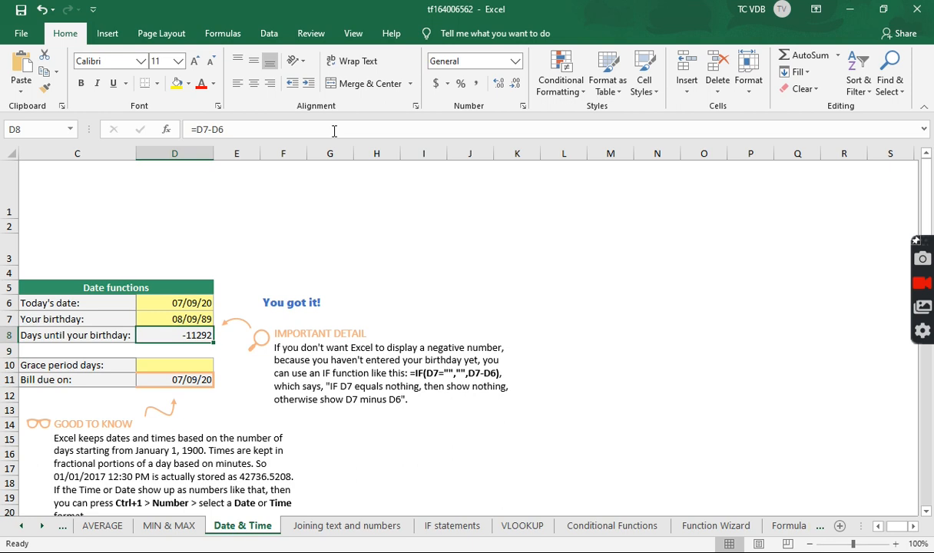
Change only the year of the birthday date in cell D7 to 20
key(Up)
key(Up)
click(877, 527)
click(878, 527)
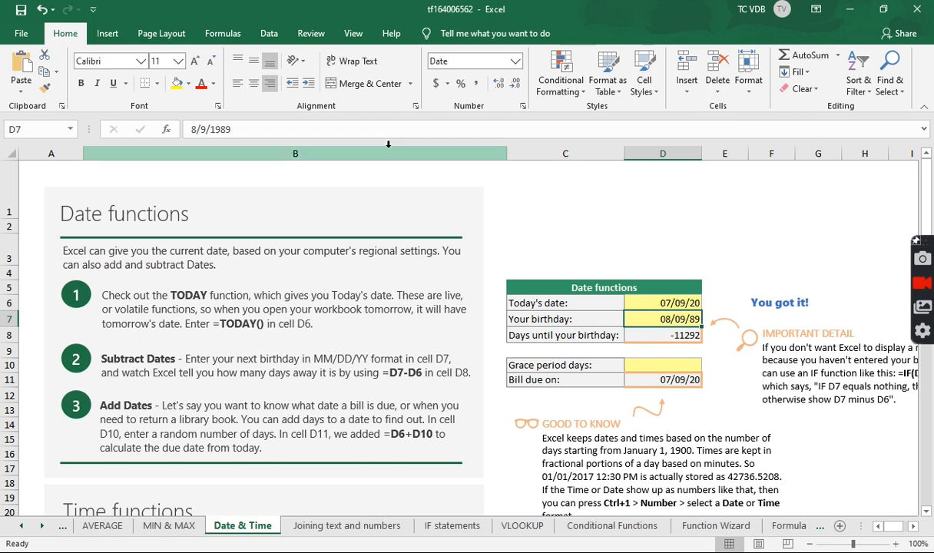
click(201, 129)
double_click(220, 129)
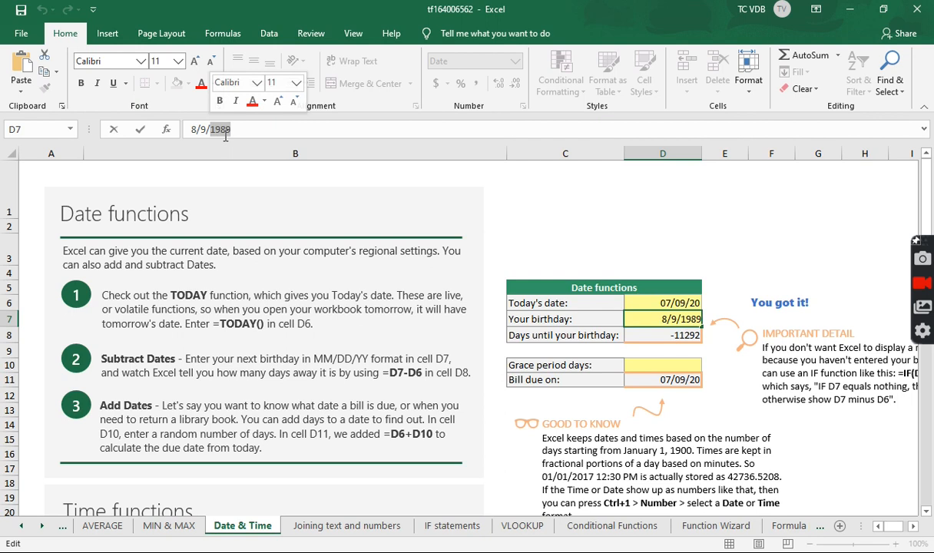
text(2020)
key(Return)
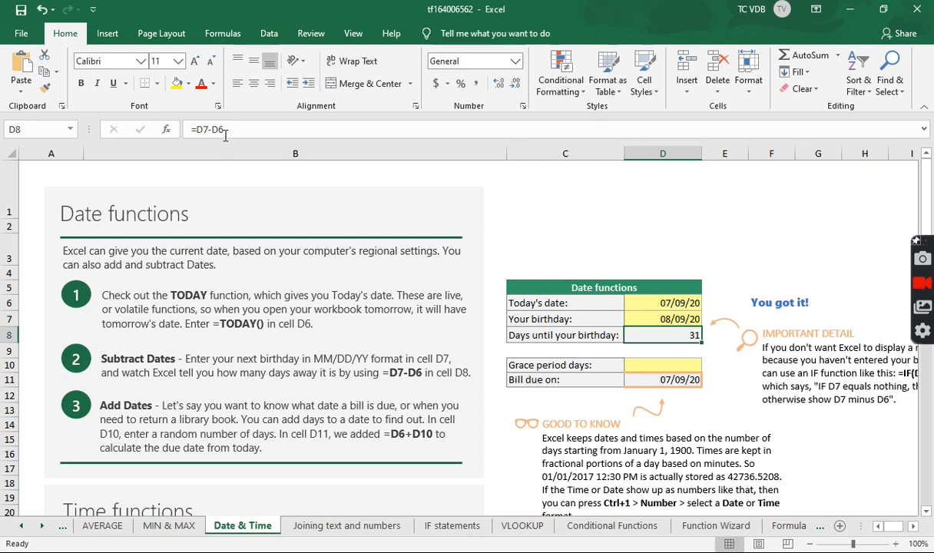
Enter 112 as the number of grace period days in cell D10
click(914, 527)
click(914, 527)
click(914, 527)
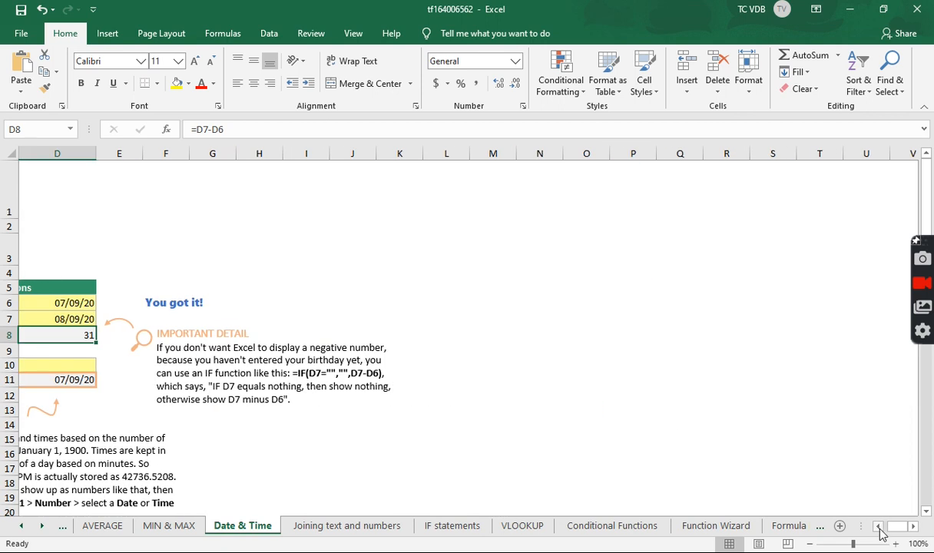
click(879, 527)
click(878, 526)
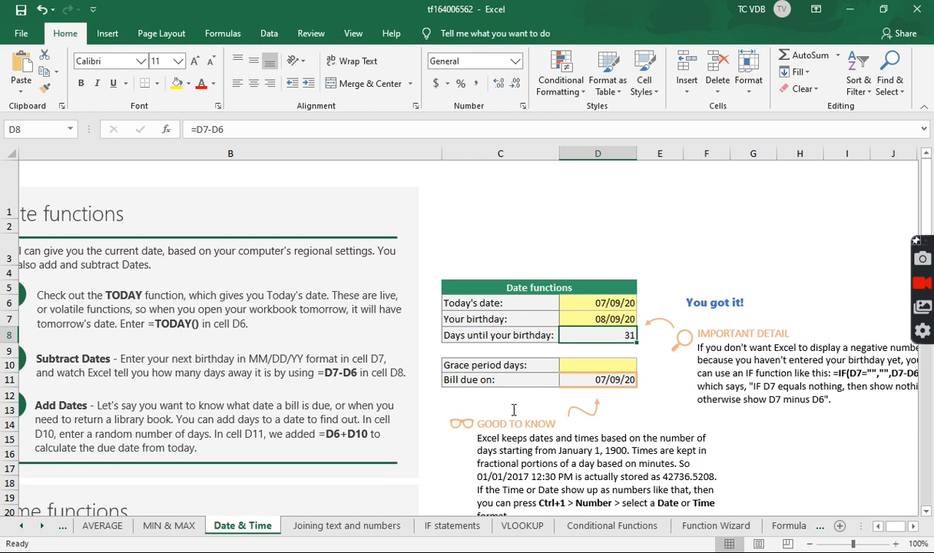
click(606, 366)
text(112)
key(Return)
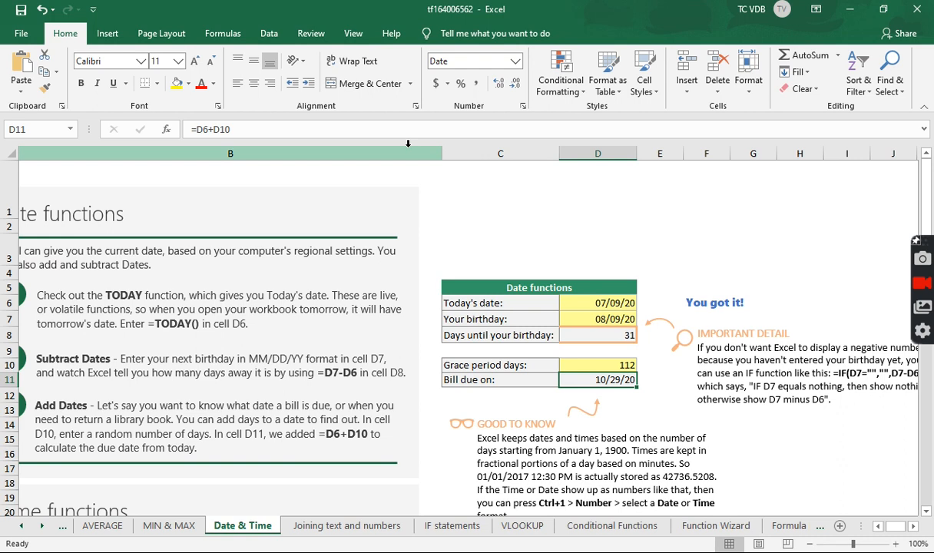
Examine which cells the Bill due on formula in D11 adds together, and view the Good to Know note beneath it
click(394, 129)
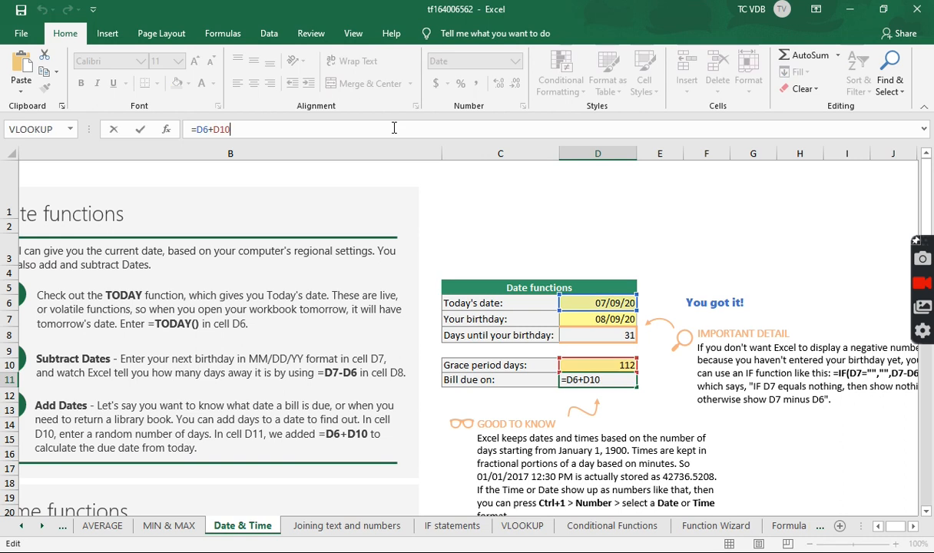
key(Return)
key(Up)
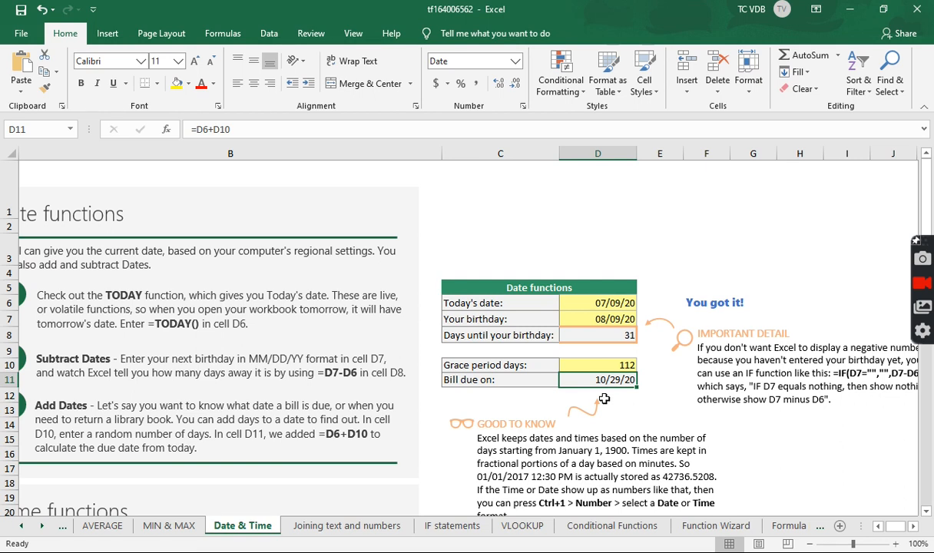
click(342, 130)
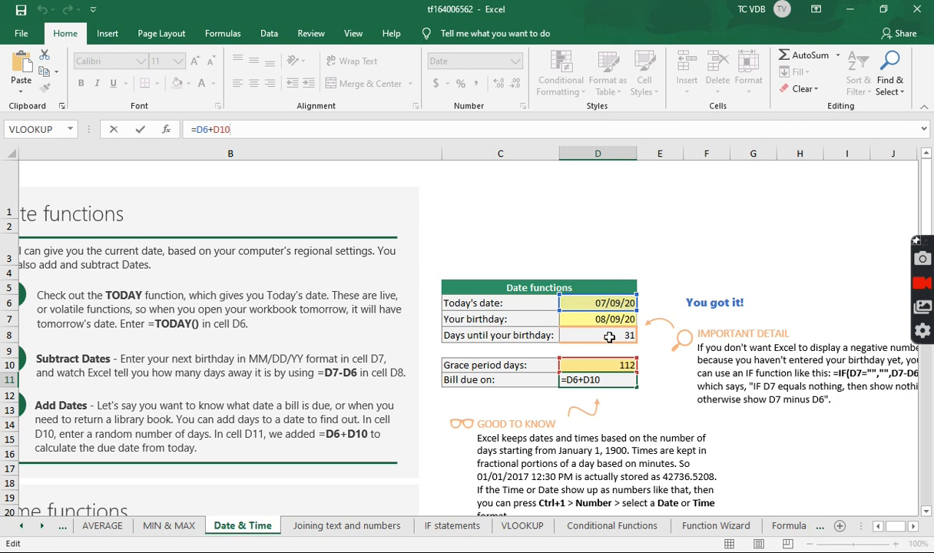
key(Return)
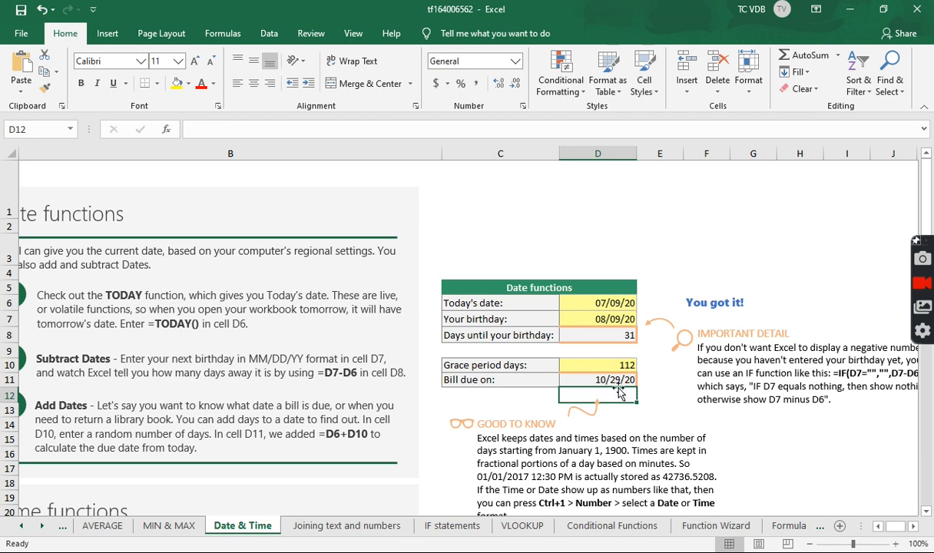
scroll(607, 384, down, 1)
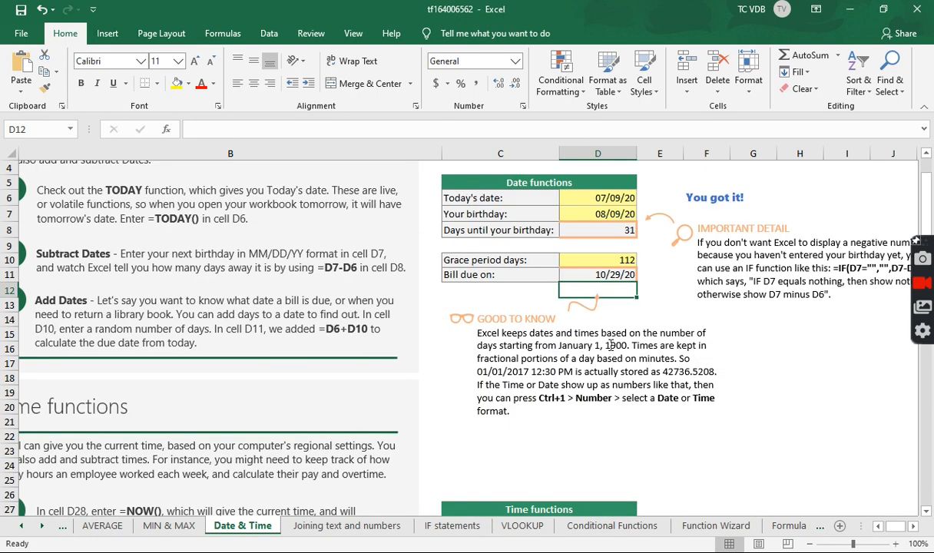